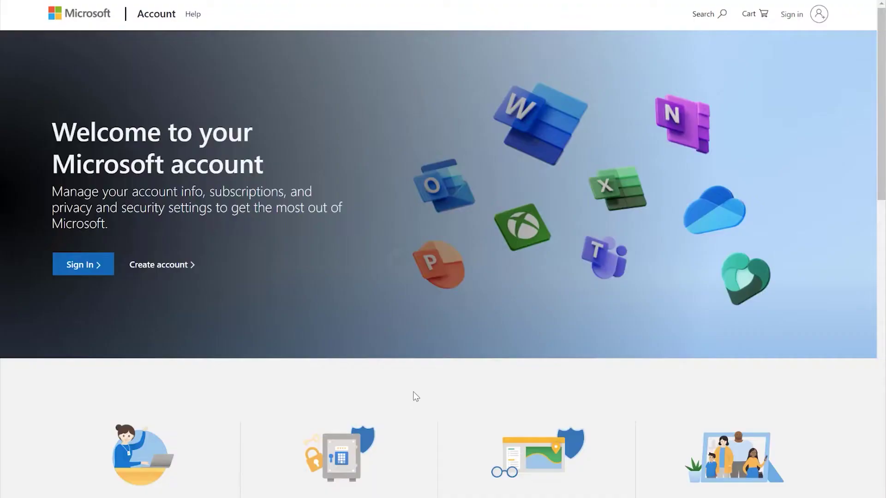
Scroll down the Microsoft account landing page to look over its features
scroll(416, 396, "down", 4)
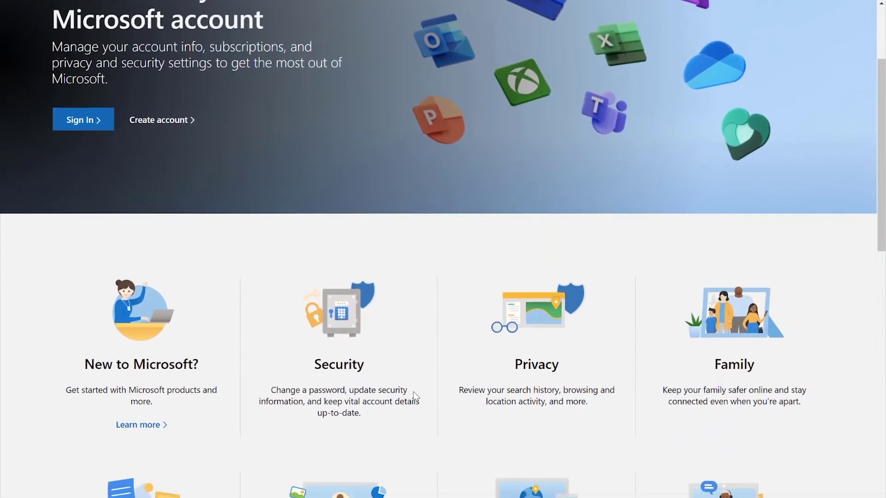
scroll(416, 396, "down", 3)
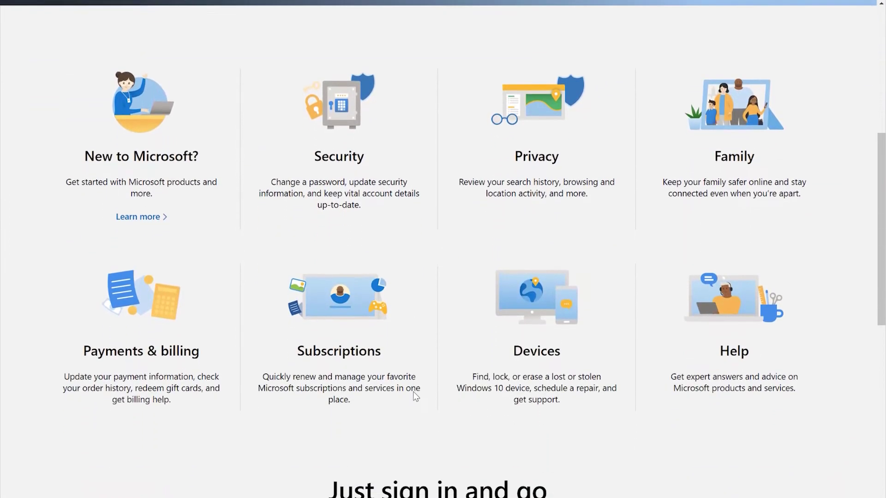
scroll(416, 396, "down", 7)
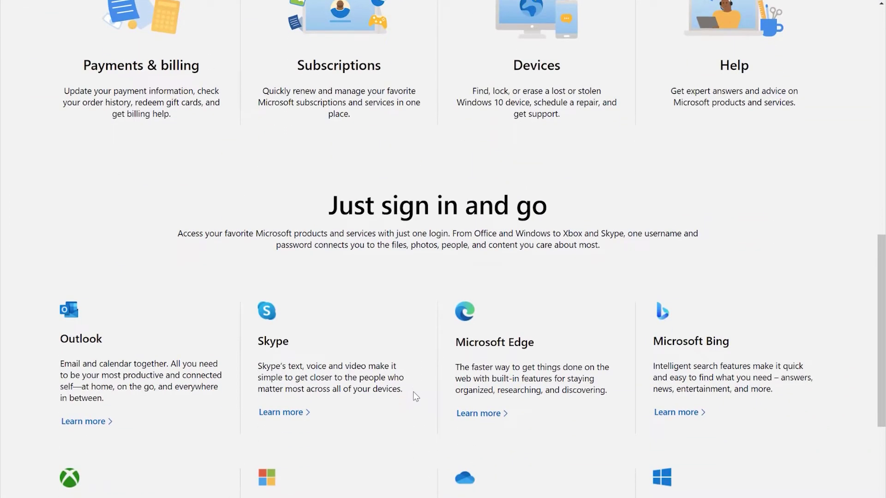
scroll(415, 396, "down", 3)
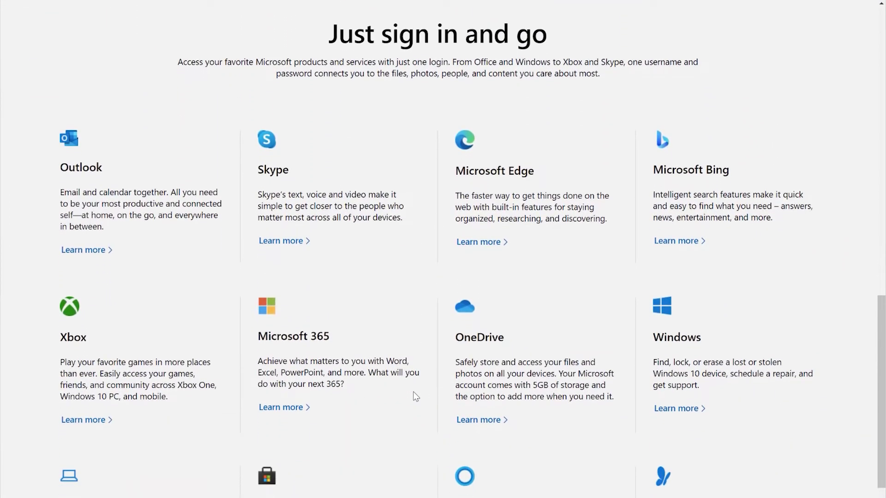
scroll(415, 396, "down", 2)
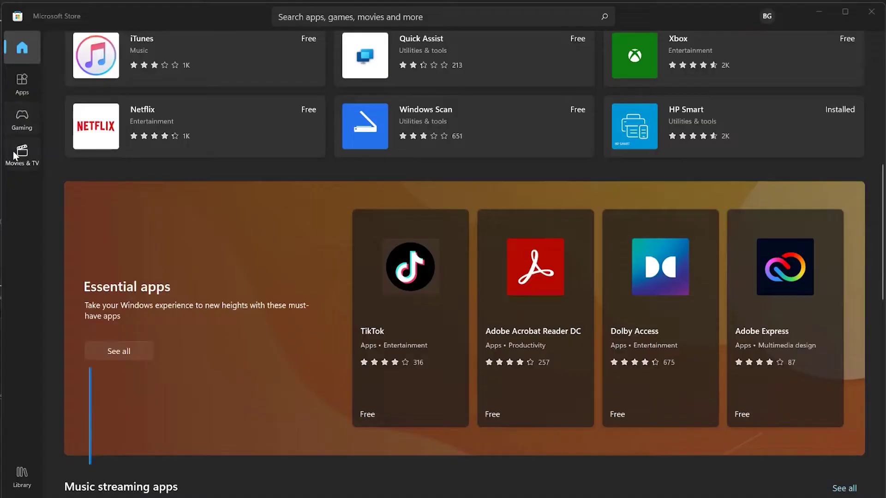
Go to the Store's Movies & TV section and scroll down its listings
left_click(13, 151)
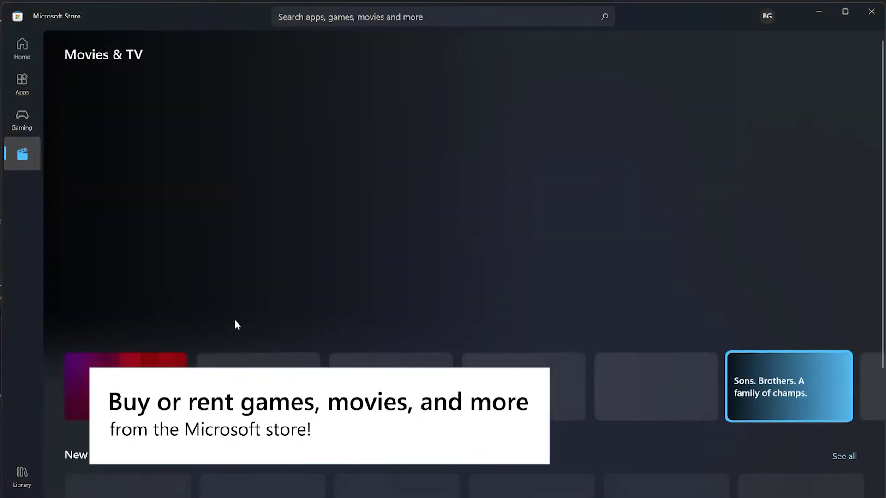
scroll(234, 320, "down", 5)
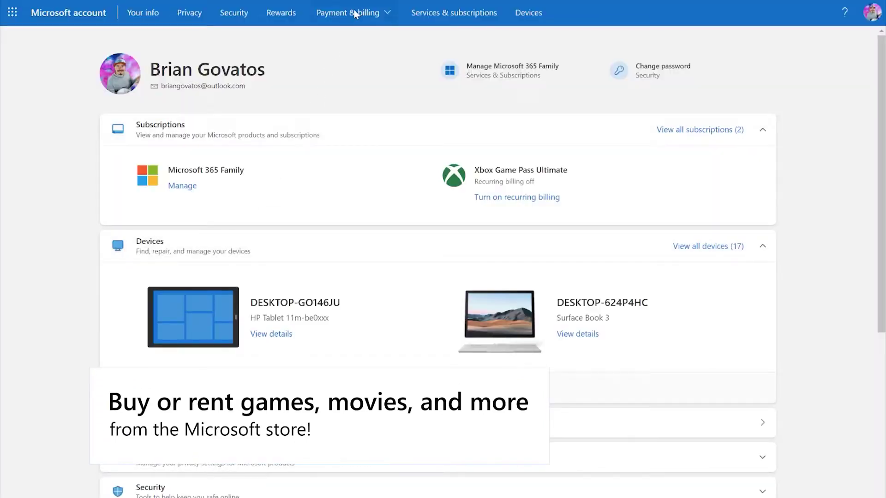
View the order history and expand The Jackbox Party Pack 4 order details
left_click(354, 14)
left_click(341, 41)
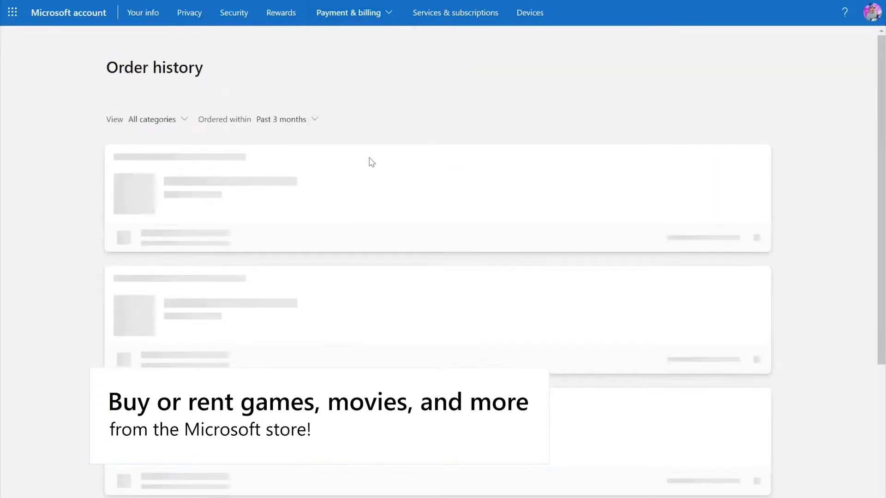
scroll(427, 282, "down", 1)
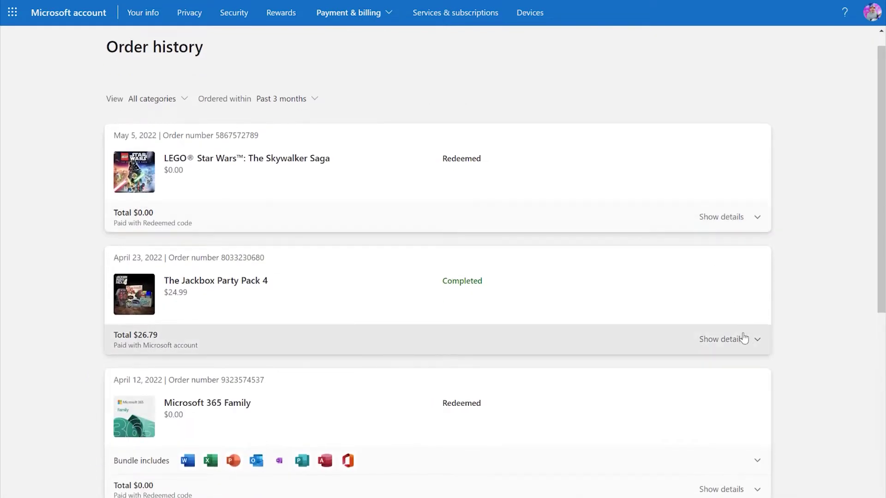
left_click(744, 338)
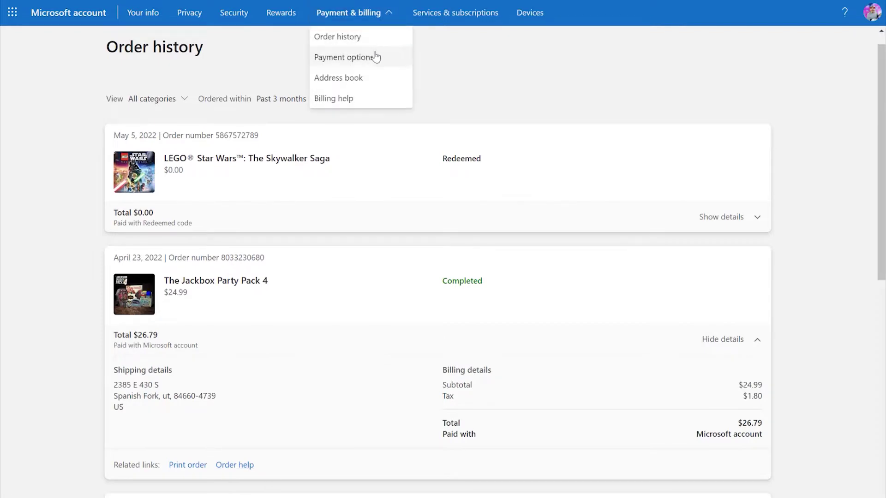
Look through the saved payment methods on the Payment options page
left_click(376, 57)
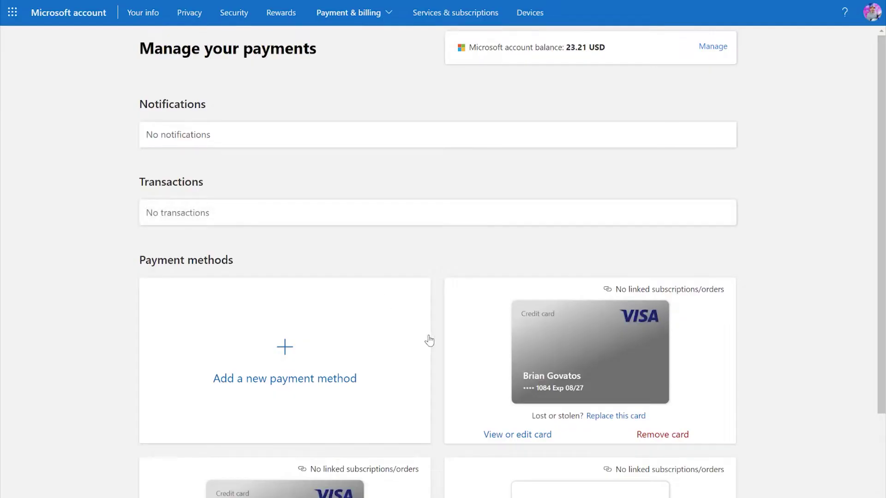
scroll(429, 340, "down", 3)
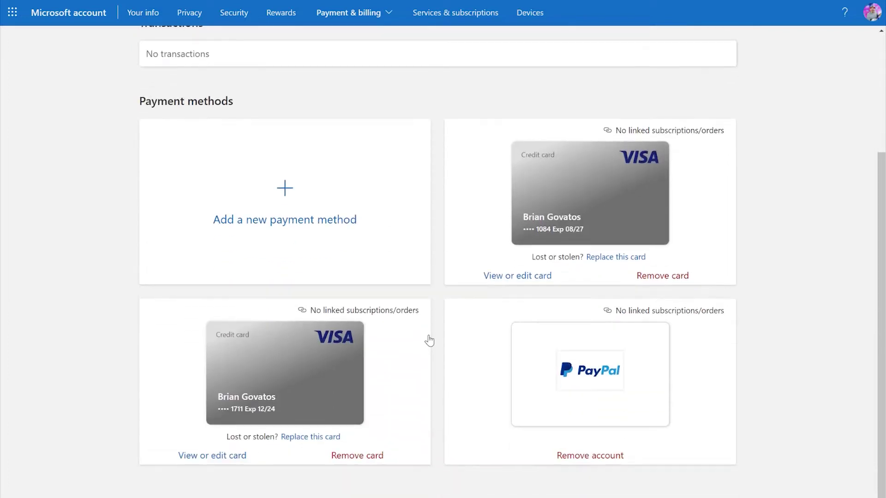
scroll(429, 341, "up", 3)
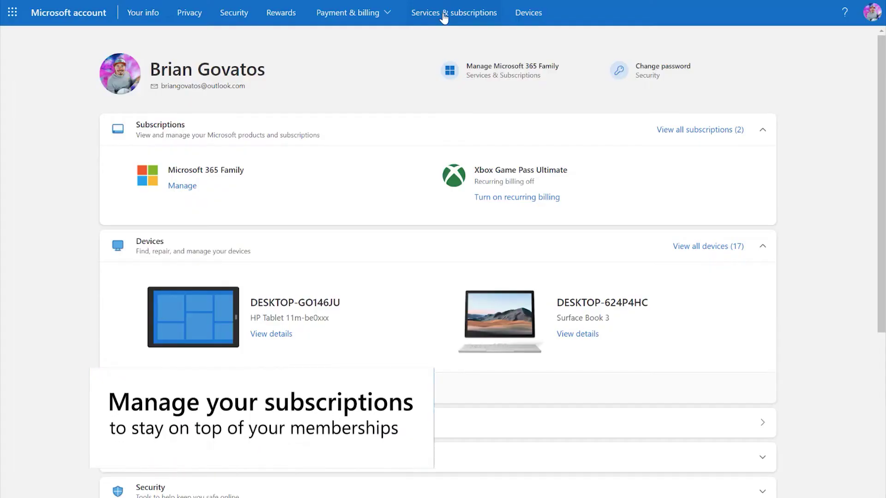
Review the Microsoft 365 Family and Xbox Game Pass Ultimate subscriptions
left_click(421, 13)
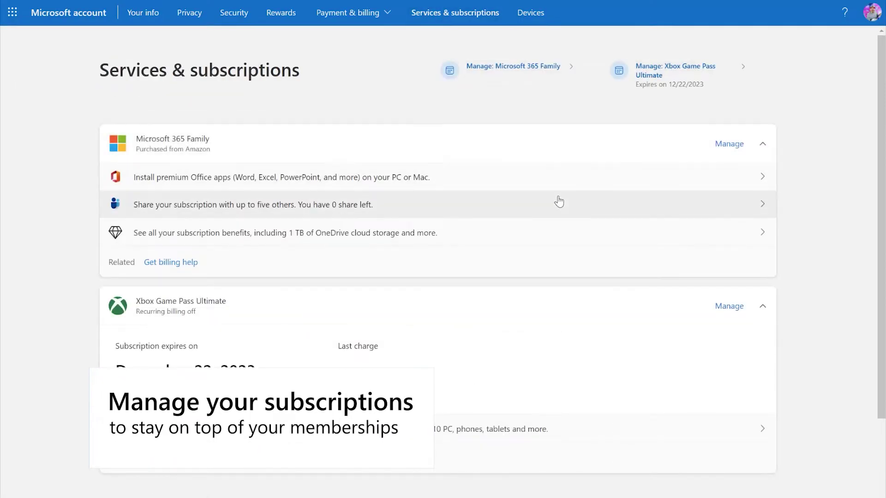
scroll(664, 254, "down", 3)
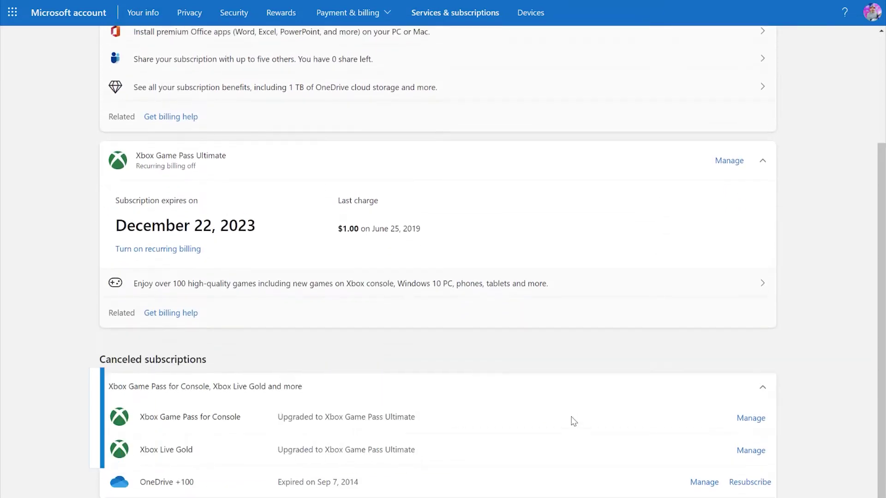
scroll(571, 419, "up", 3)
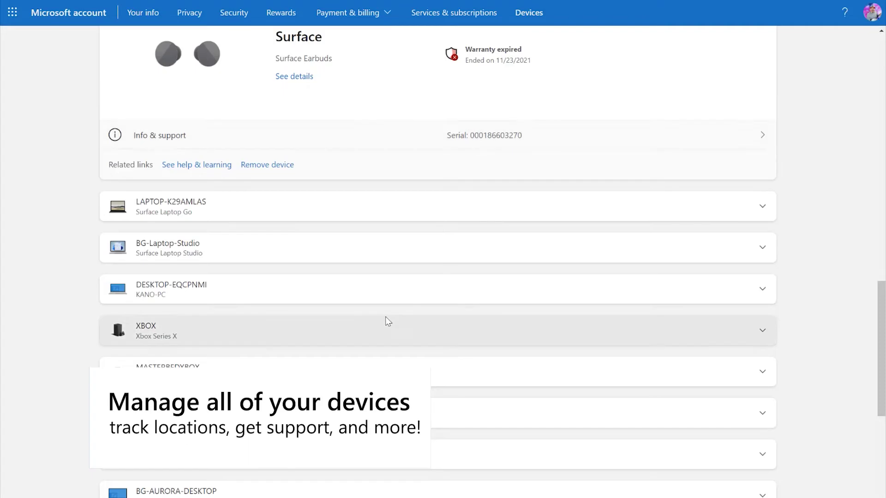
Expand the BG-Laptop-Studio and XBOX console device details
left_click(363, 248)
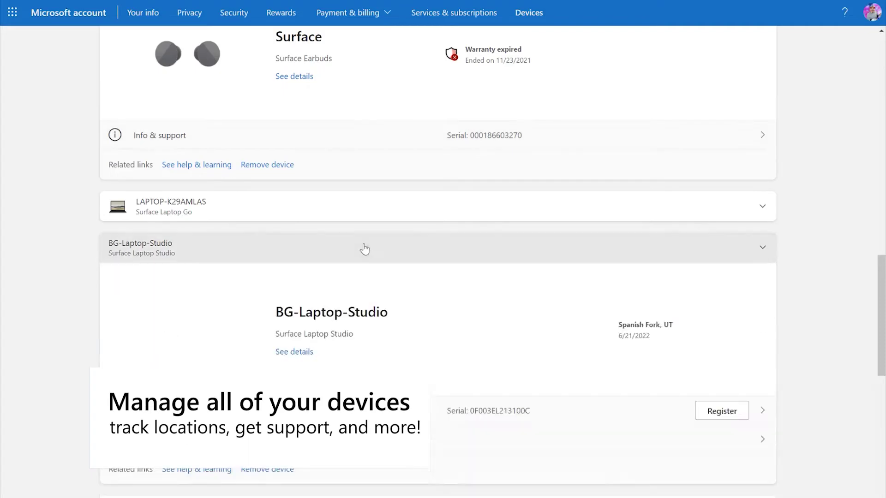
scroll(386, 351, "down", 2)
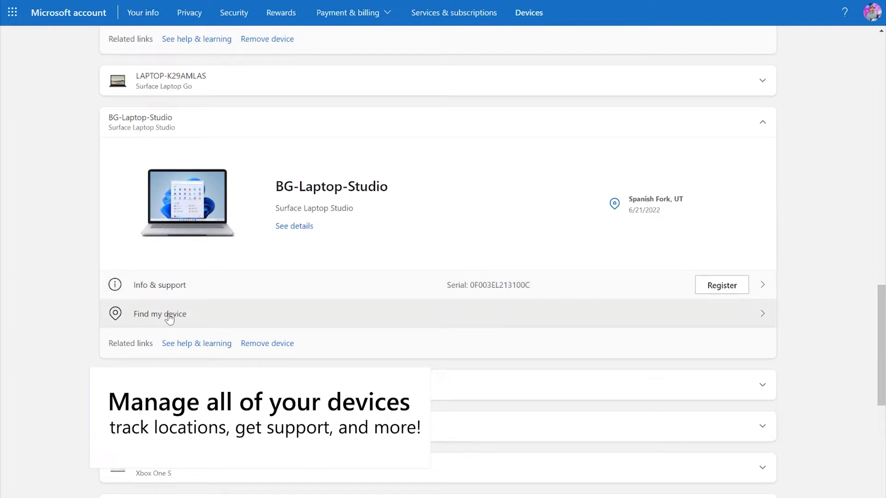
scroll(715, 336, "down", 3)
left_click(710, 337)
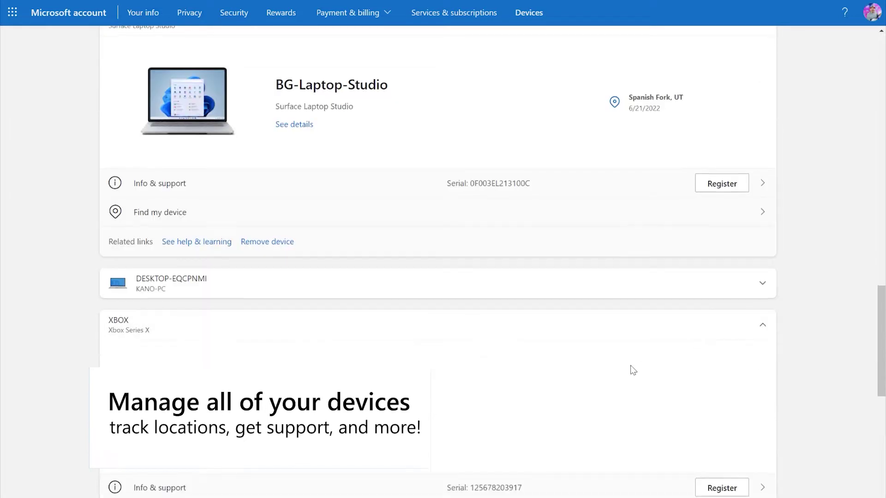
scroll(633, 370, "down", 3)
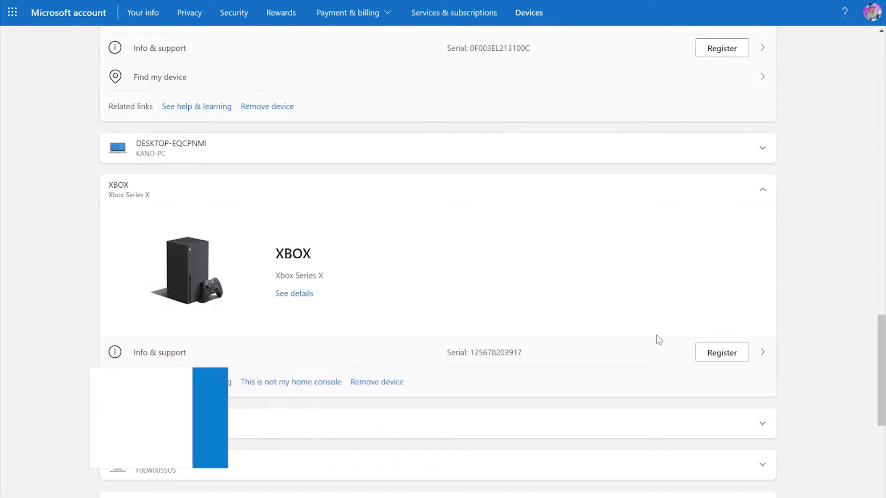
scroll(657, 339, "down", 2)
Expand DESKTOP-725H9G4's details and start removing it from the account
left_click(488, 404)
scroll(297, 474, "down", 3)
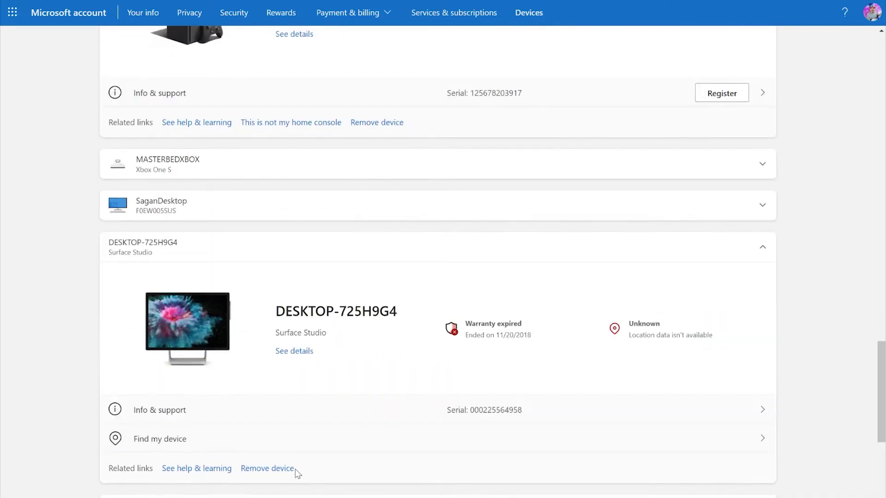
left_click(267, 469)
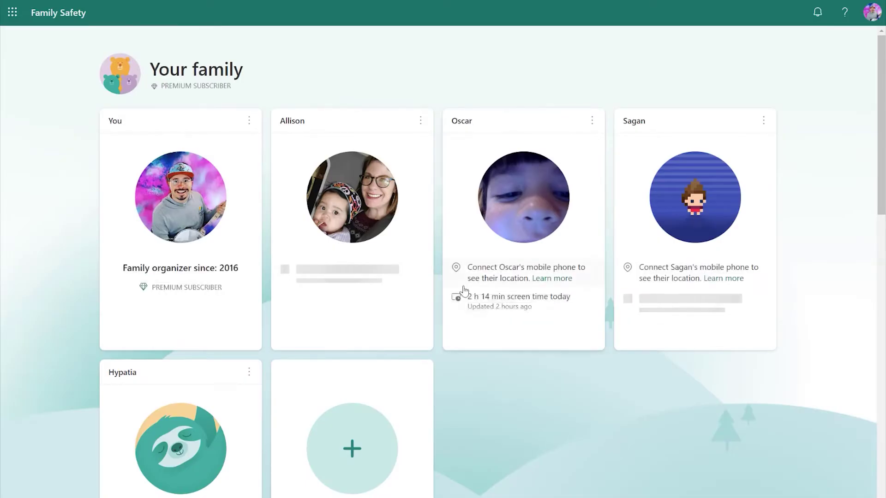
Scroll through the child's family activity overview
left_click(478, 126)
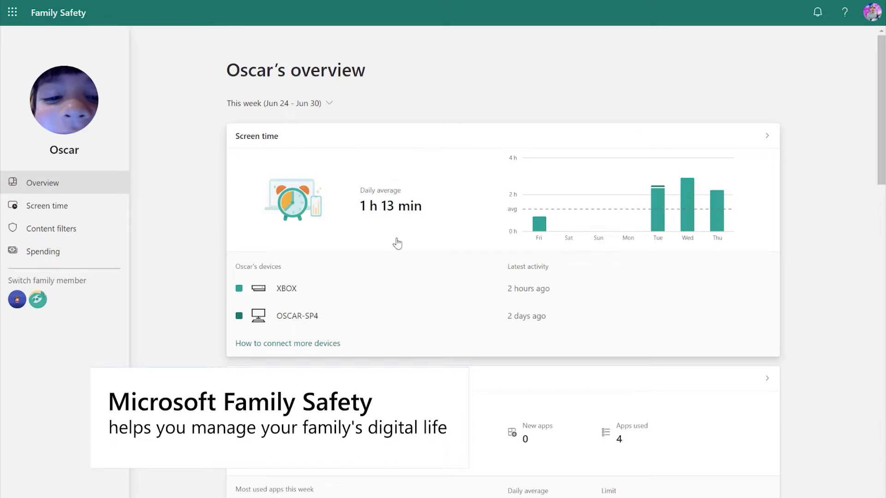
scroll(397, 243, "down", 6)
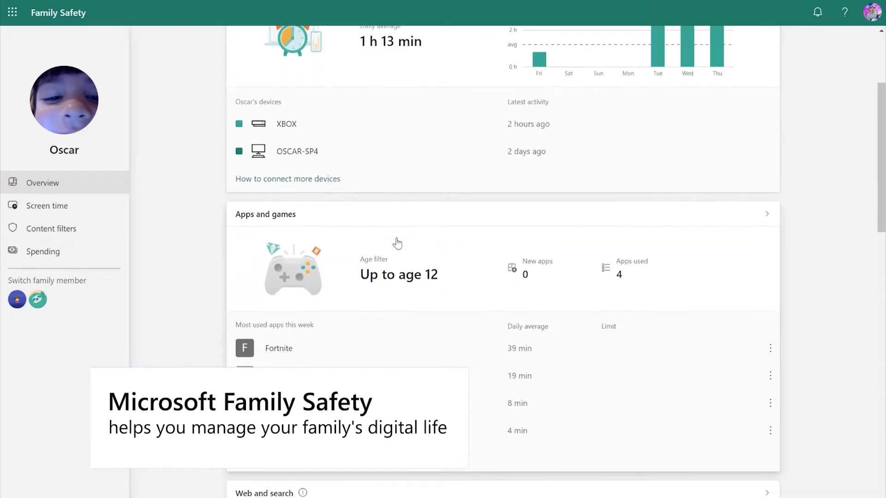
scroll(397, 244, "down", 2)
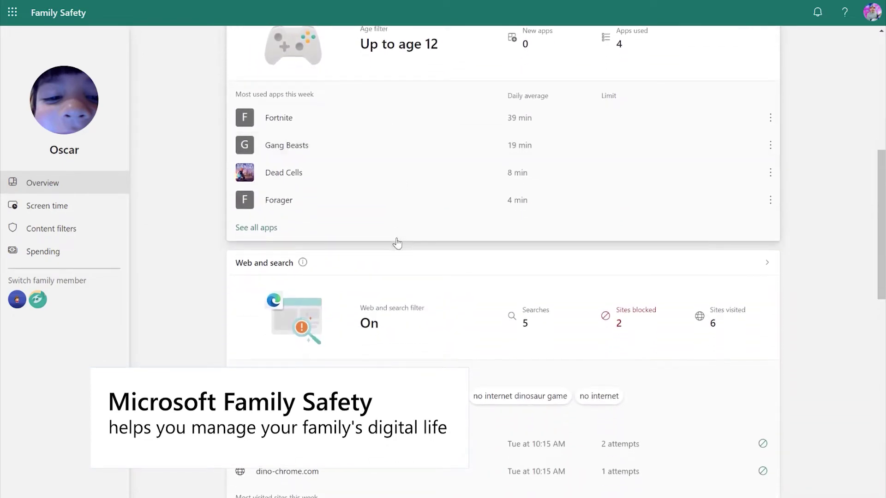
scroll(436, 341, "up", 4)
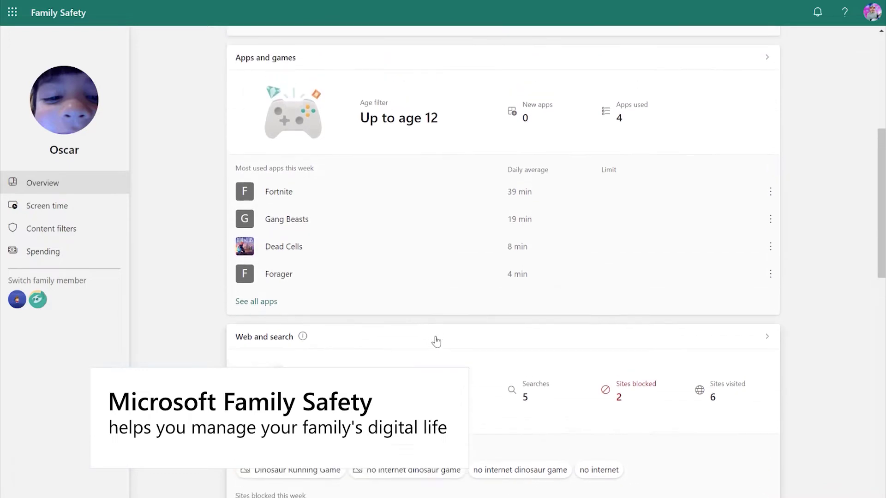
Review the child's Content filters page
left_click(65, 231)
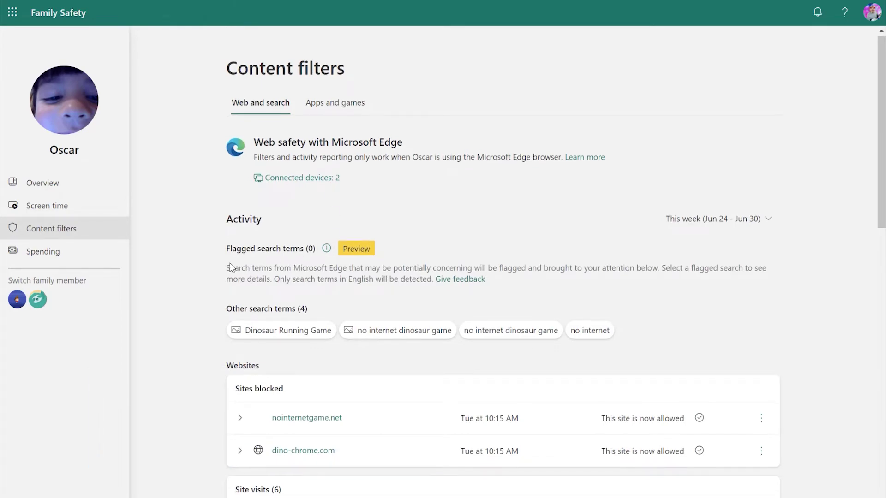
scroll(230, 267, "down", 7)
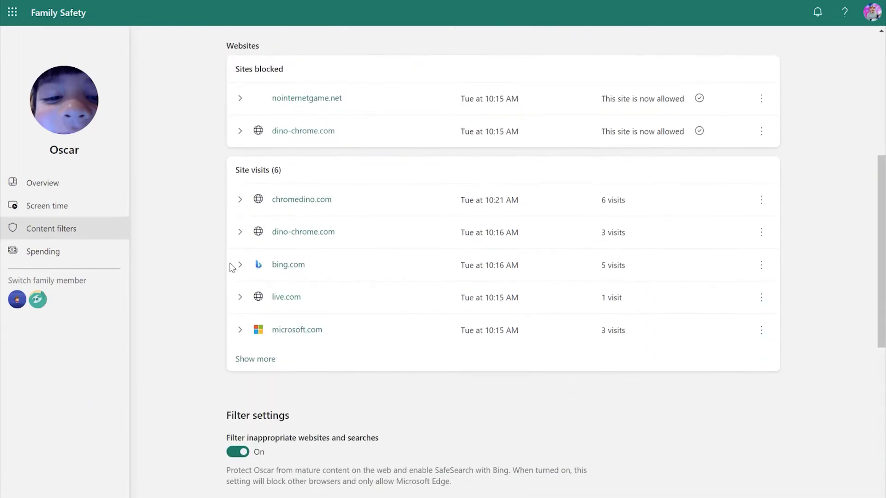
scroll(232, 267, "down", 3)
scroll(232, 268, "up", 6)
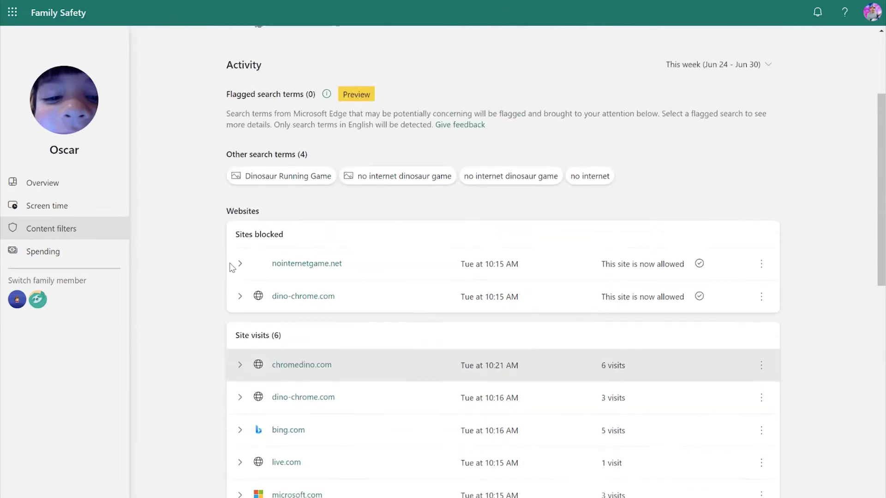
Review the child's Spending page, then return to the family overview
left_click(86, 251)
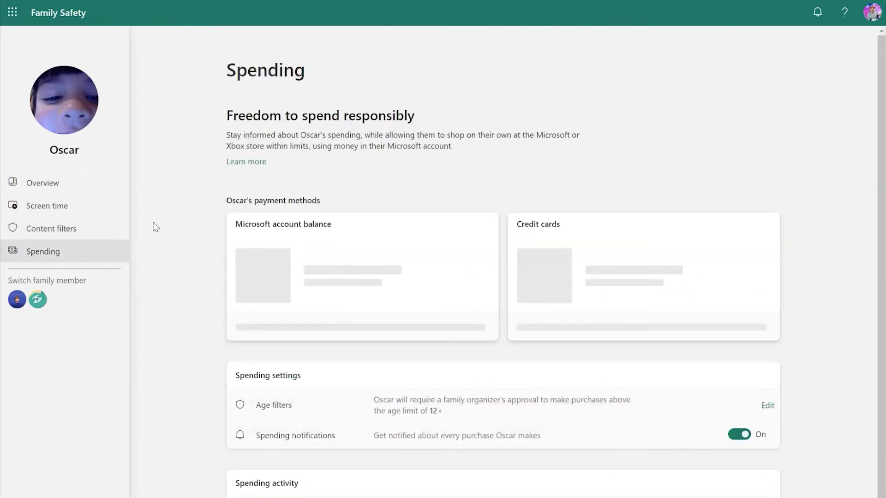
scroll(155, 227, "down", 2)
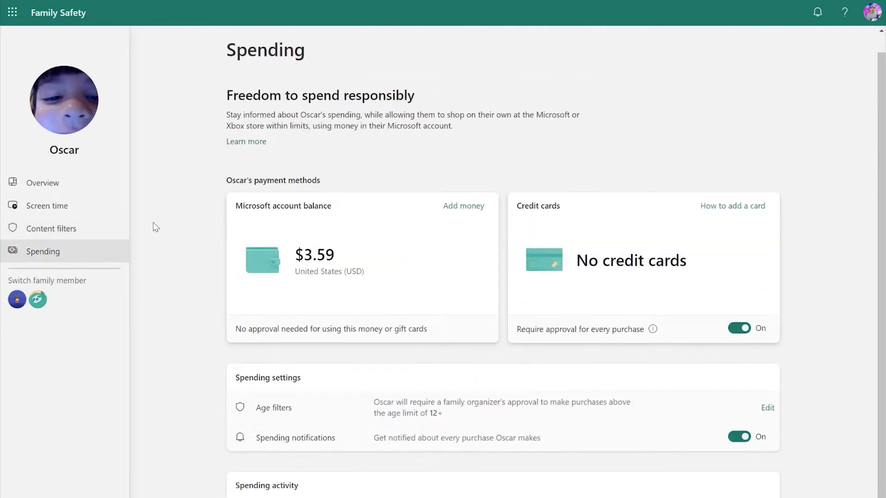
scroll(156, 227, "up", 2)
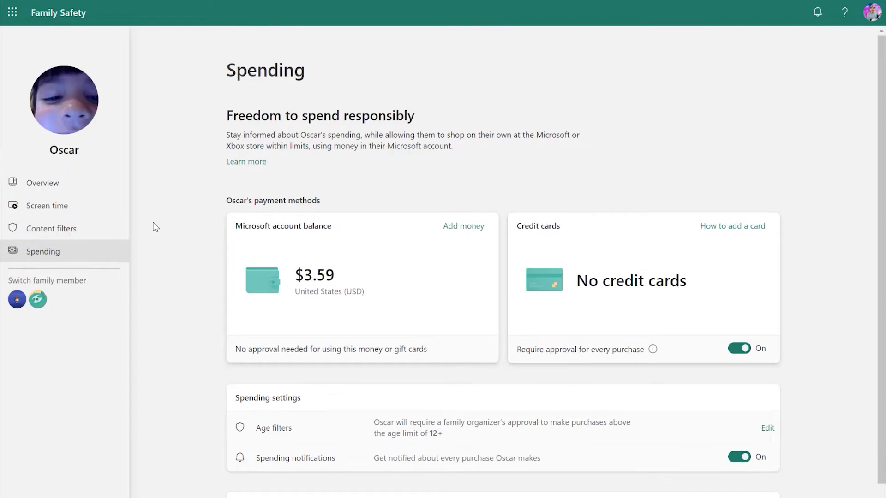
left_click(37, 38)
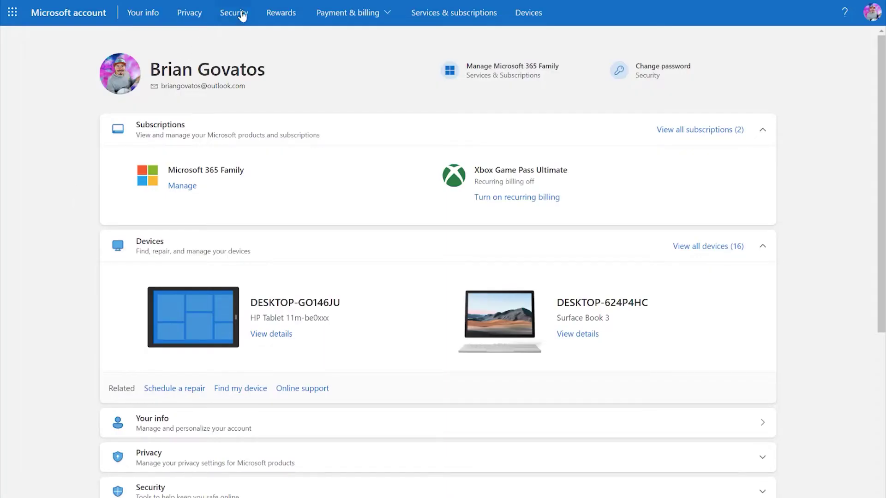
Show the Security page with its security basics and two-step verification status
left_click(240, 13)
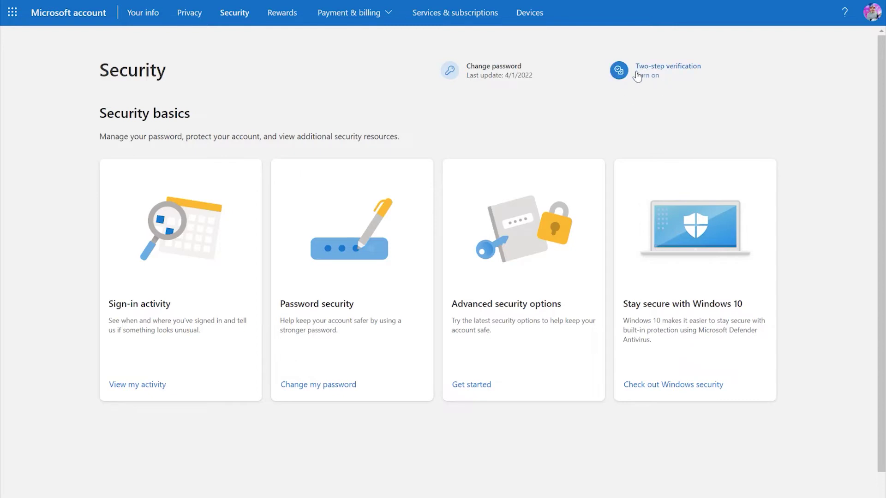
Scroll through the Privacy dashboard's activity data and privacy settings
left_click(195, 16)
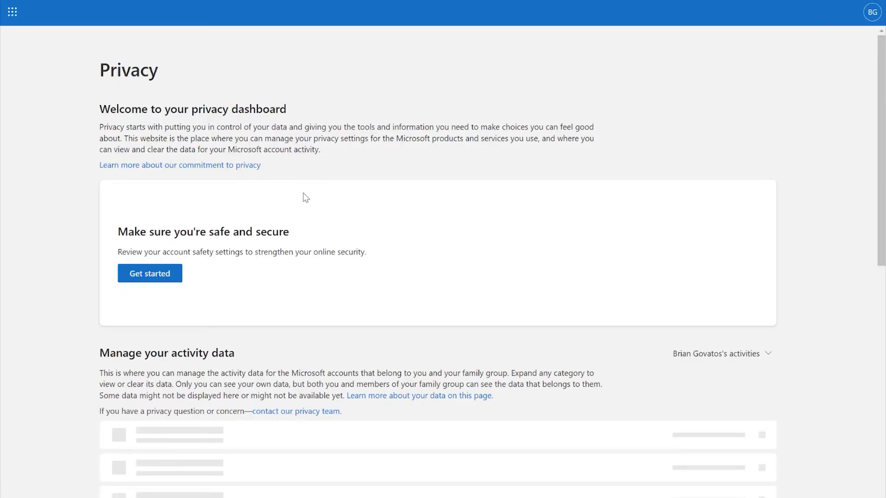
scroll(249, 326, "down", 4)
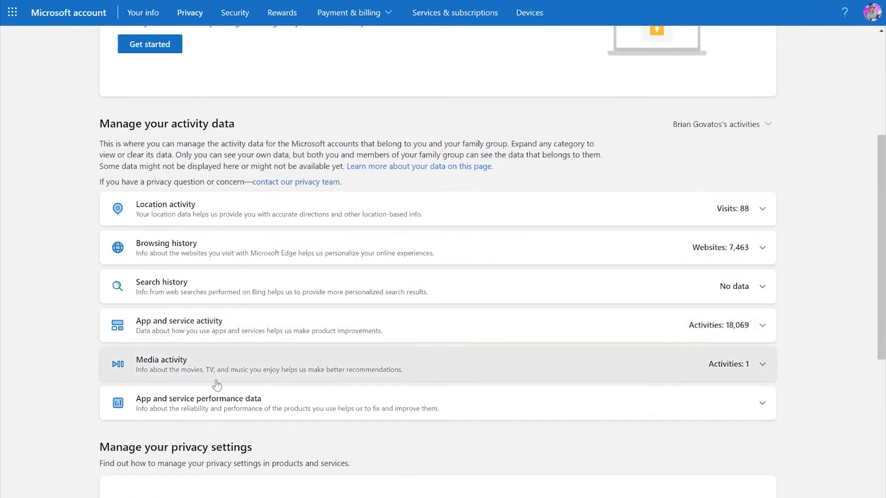
scroll(193, 265, "down", 4)
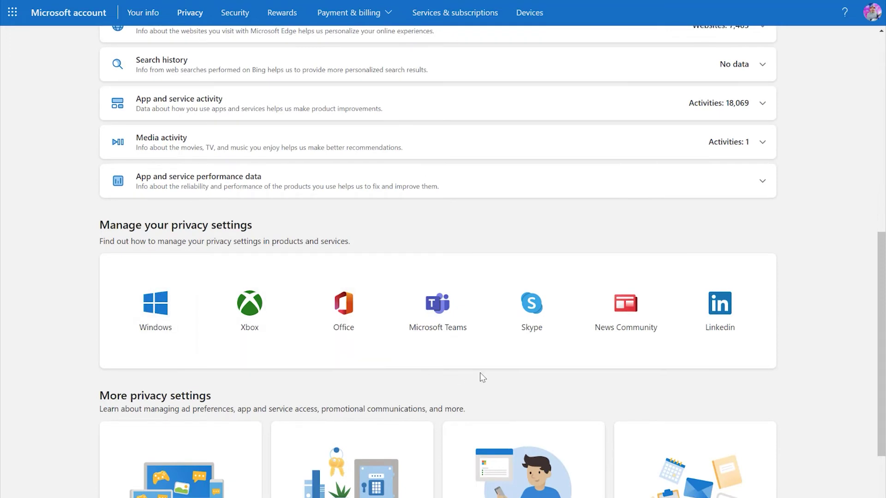
scroll(480, 373, "down", 3)
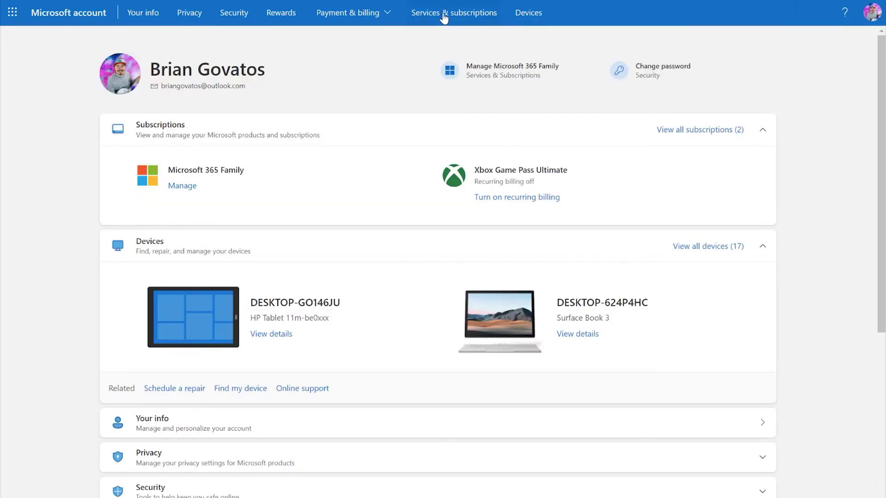
Browse the subscriptions list and open the Xbox Game Pass Ultimate details
left_click(444, 16)
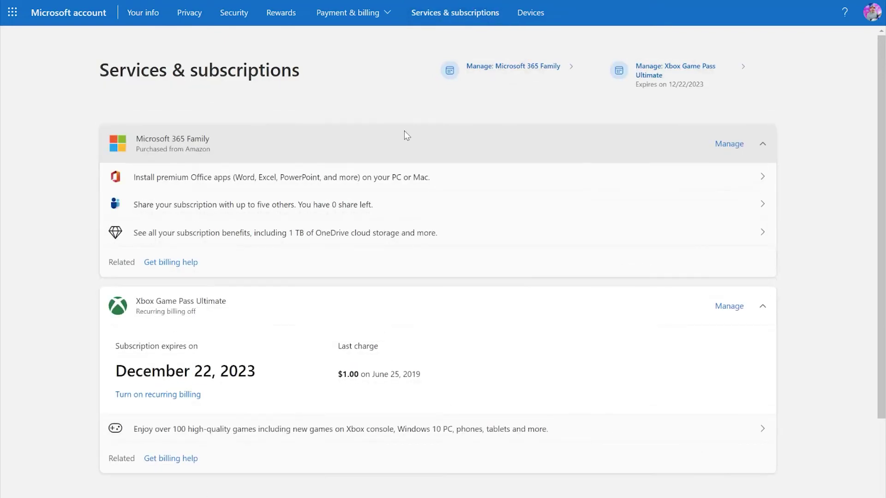
scroll(666, 254, "down", 1)
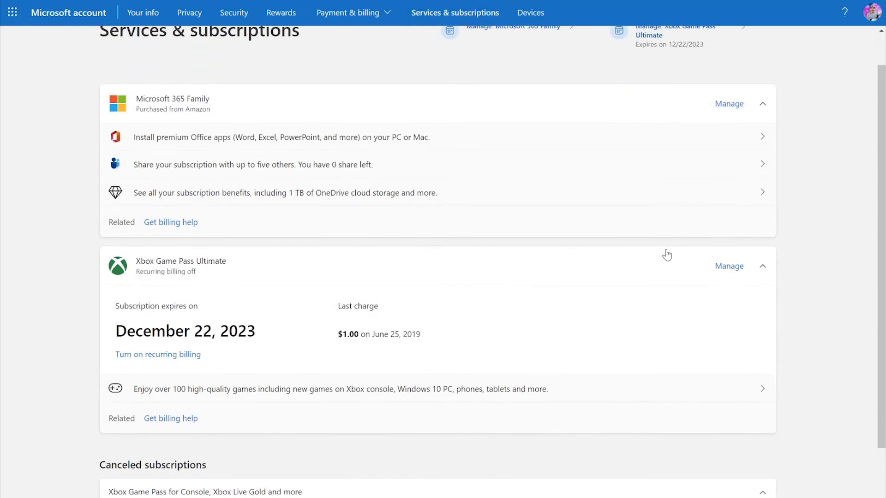
scroll(666, 254, "down", 3)
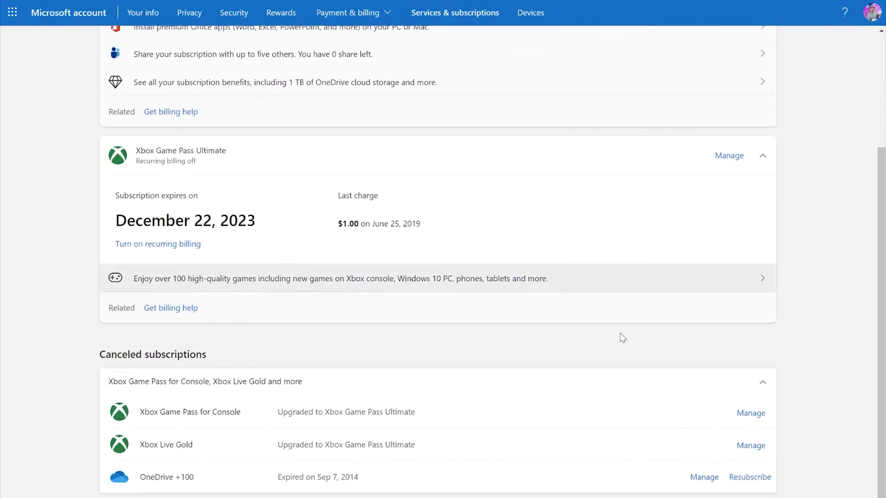
scroll(571, 420, "up", 4)
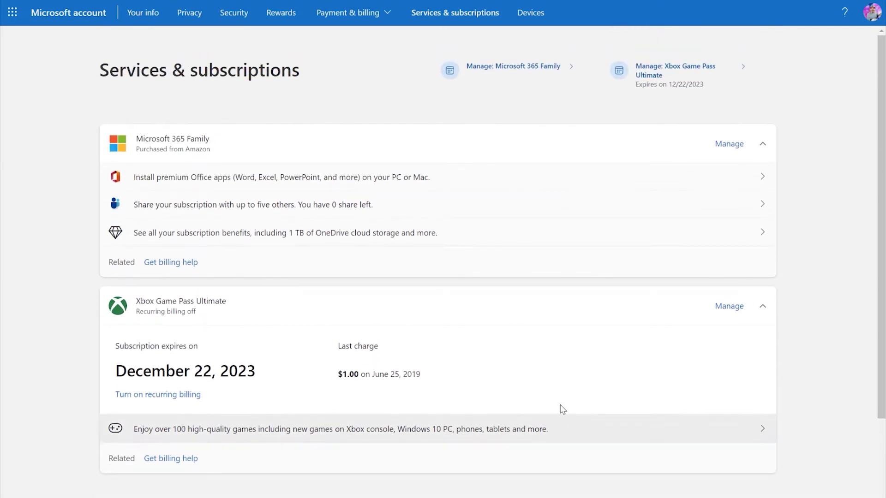
left_click(729, 306)
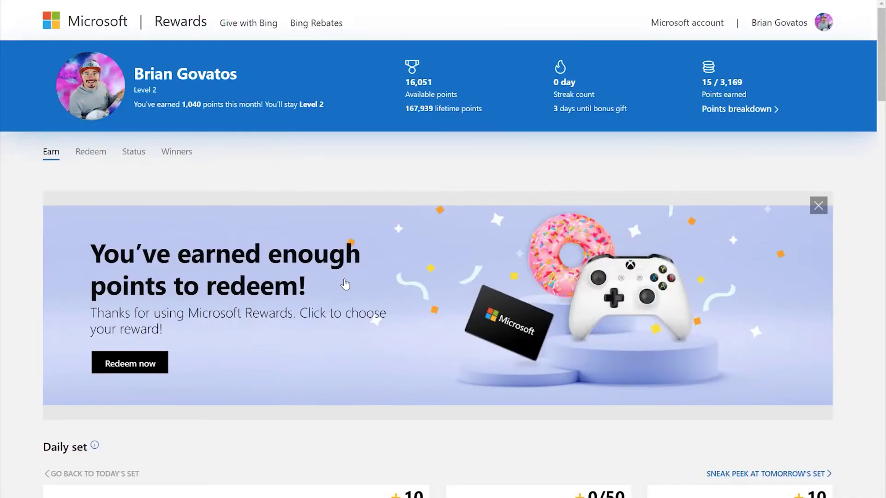
Scroll the Rewards dashboard down to the Daily set activities
scroll(345, 284, "down", 5)
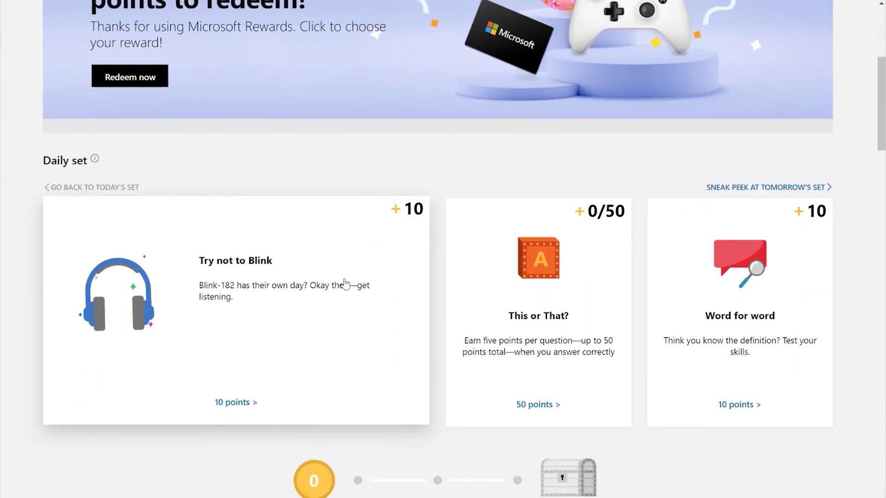